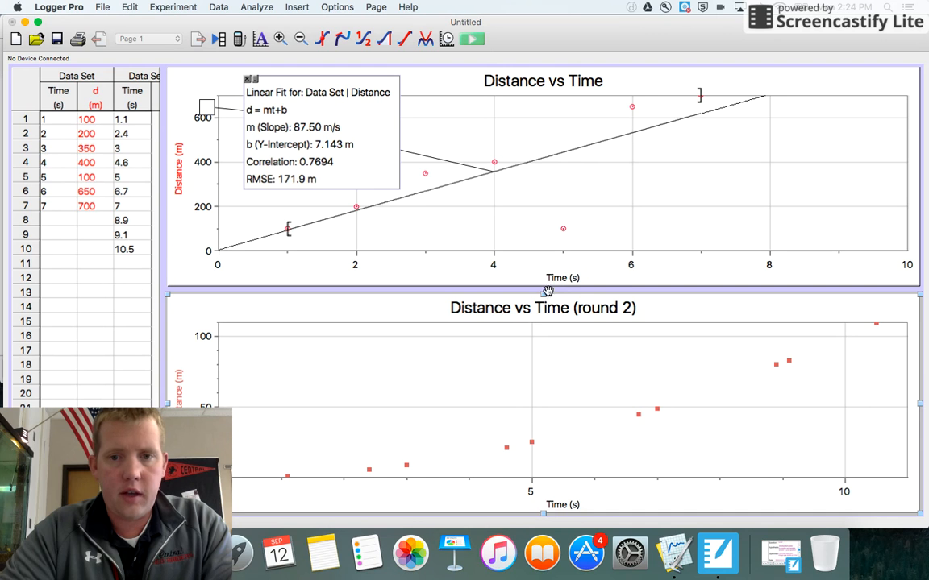
# - Enlarge the Distance vs Time (round 2) graph upward so it covers the graph above it
pyautogui.moveTo(543, 269); pyautogui.dragTo(510, 37)
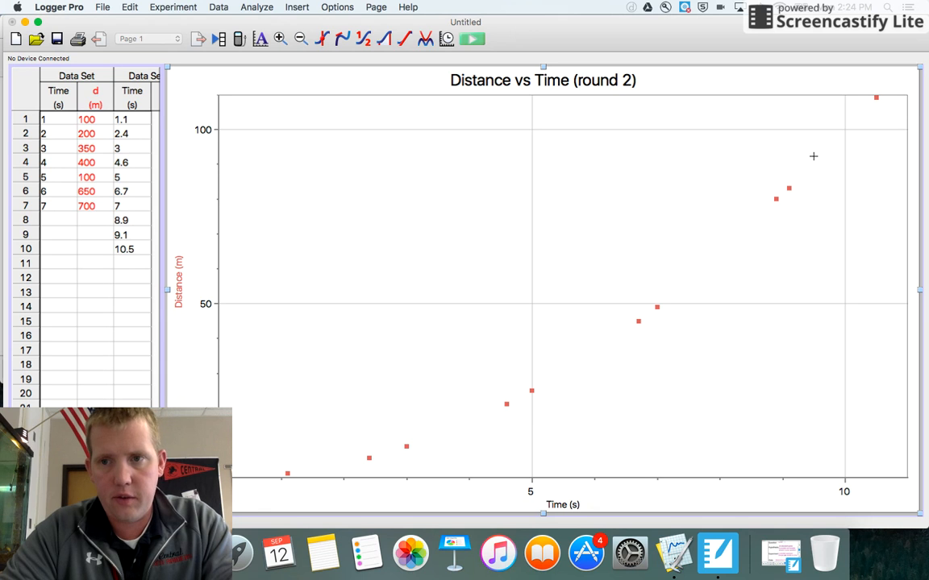
# - Try a linear fit on the round 2 data and remove it from the graph
pyautogui.click(407, 39)
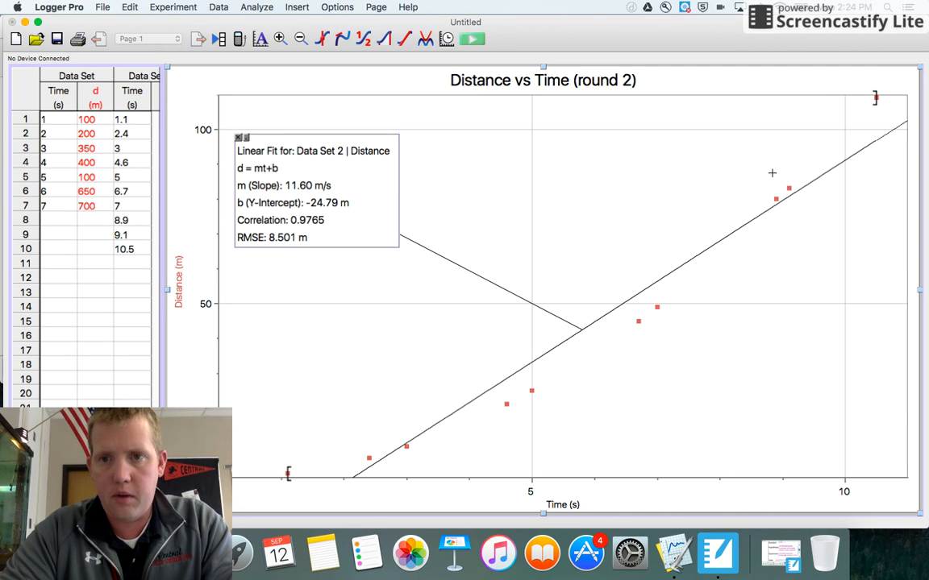
pyautogui.click(240, 140)
pyautogui.click(239, 139)
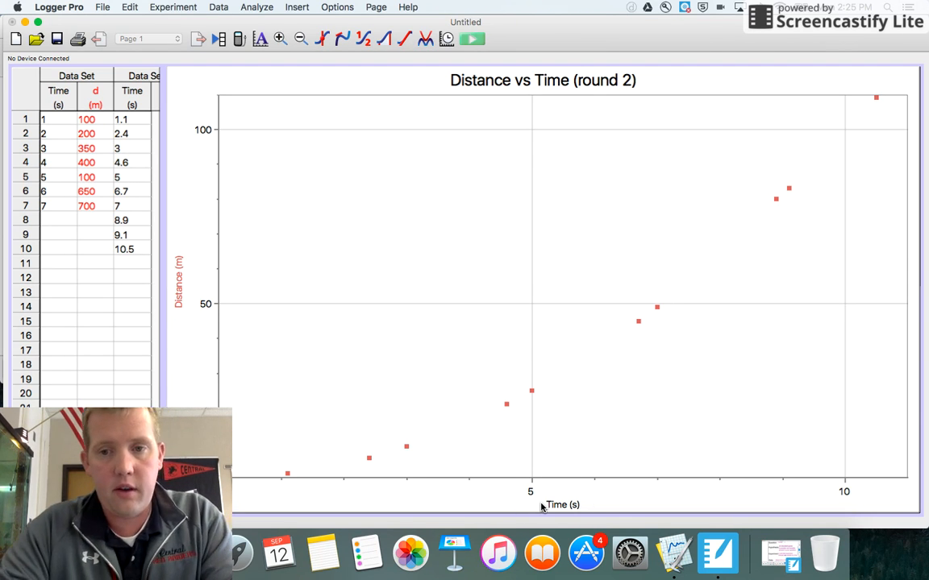
# - Bring the distance column of Data Set 2 into view in the data table
pyautogui.click(220, 7)
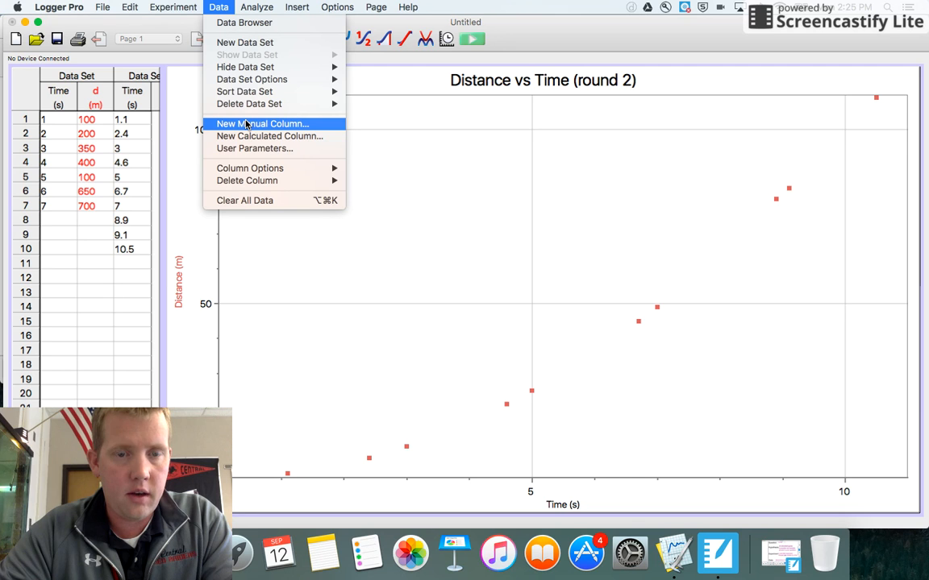
pyautogui.click(97, 203)
pyautogui.click(118, 207)
pyautogui.press('Tab')
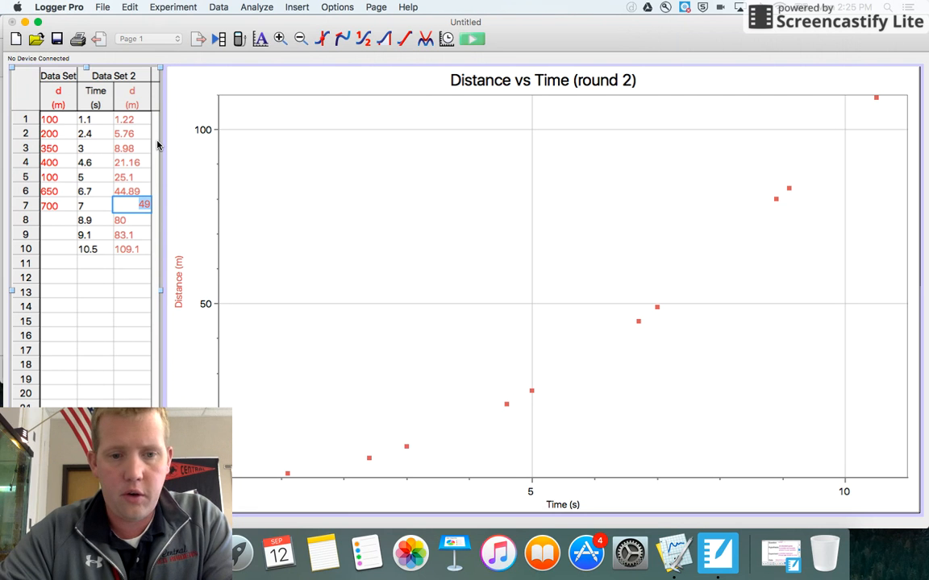
# - Switch to Calculator, square the third time value, 3, for comparison with its distance, and return to Logger Pro
pyautogui.click(240, 553)
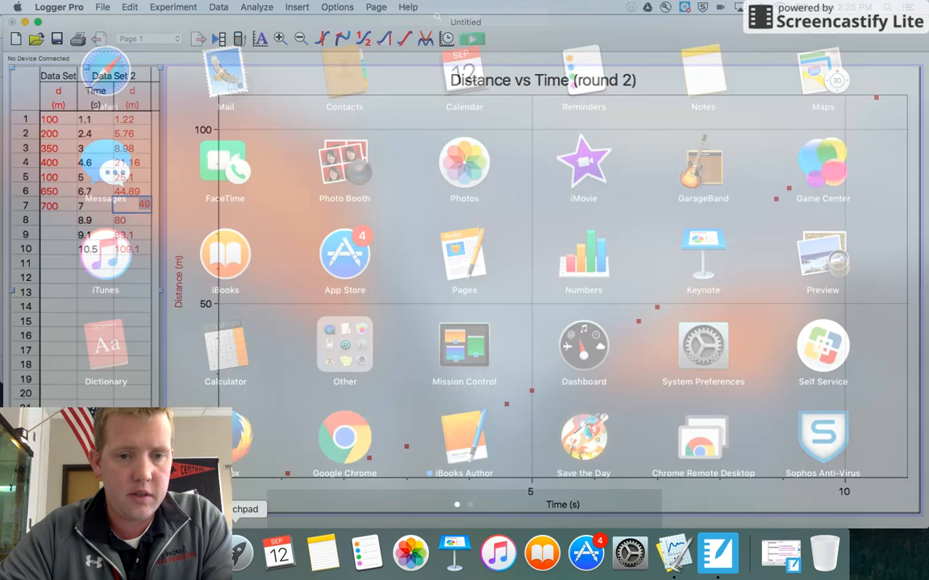
pyautogui.click(244, 365)
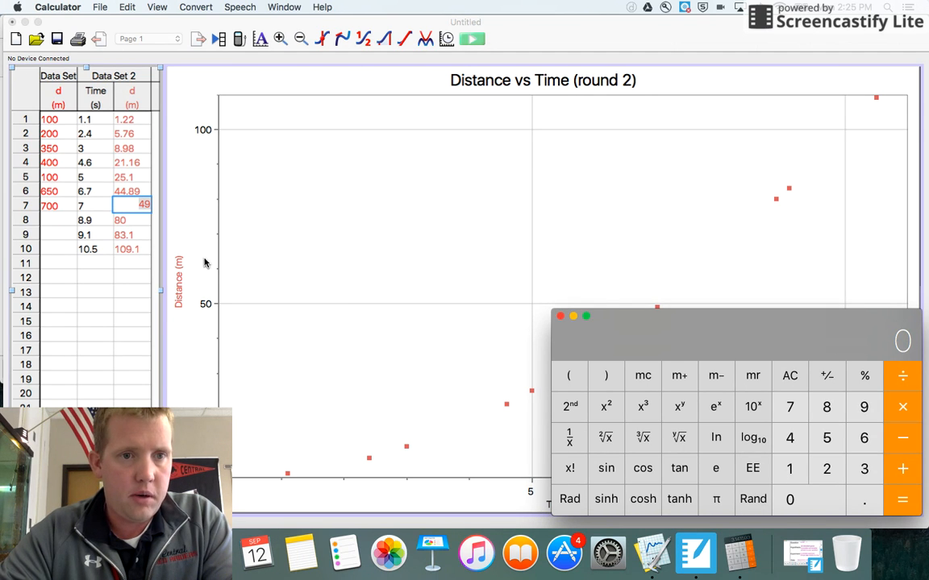
pyautogui.click(91, 155)
pyautogui.doubleClick(103, 147)
pyautogui.click(739, 559)
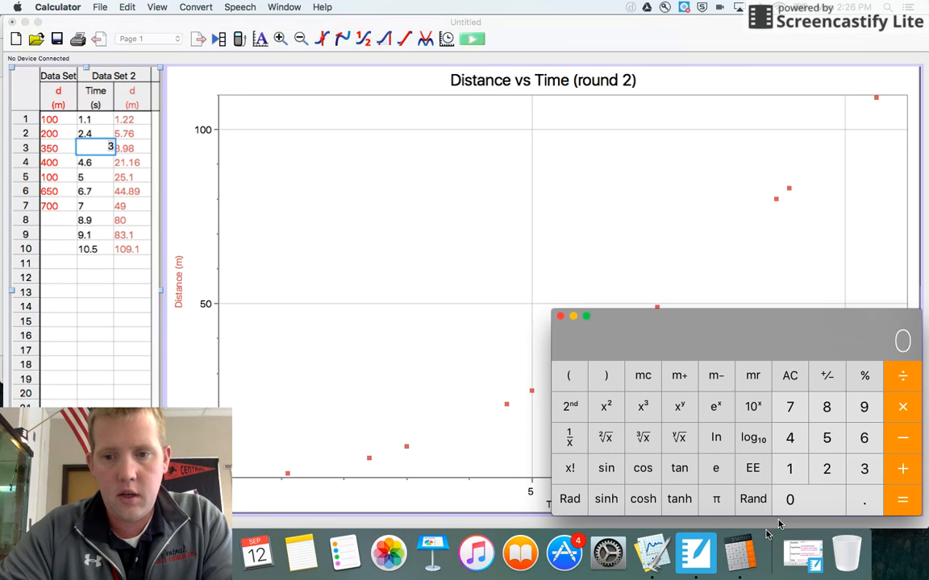
pyautogui.click(864, 468)
pyautogui.click(606, 408)
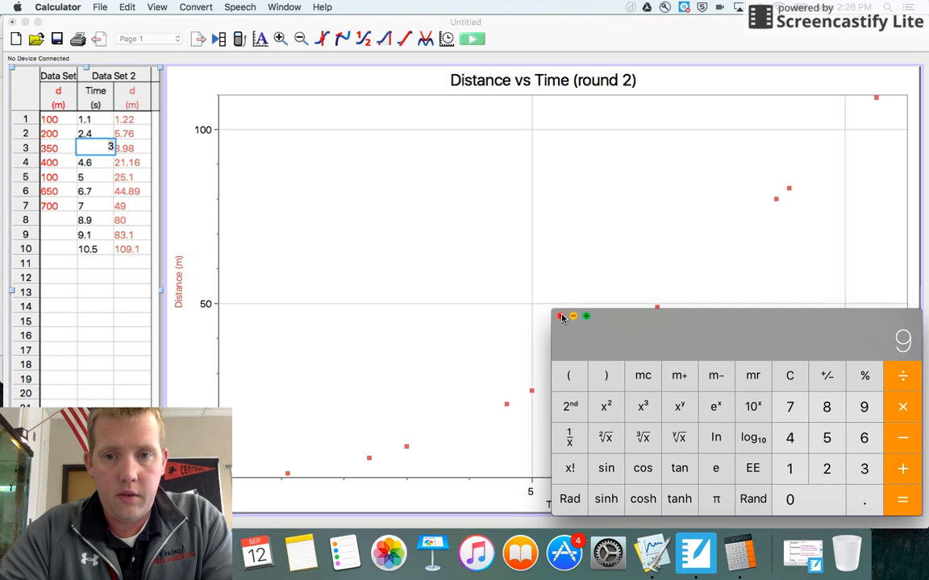
pyautogui.click(476, 325)
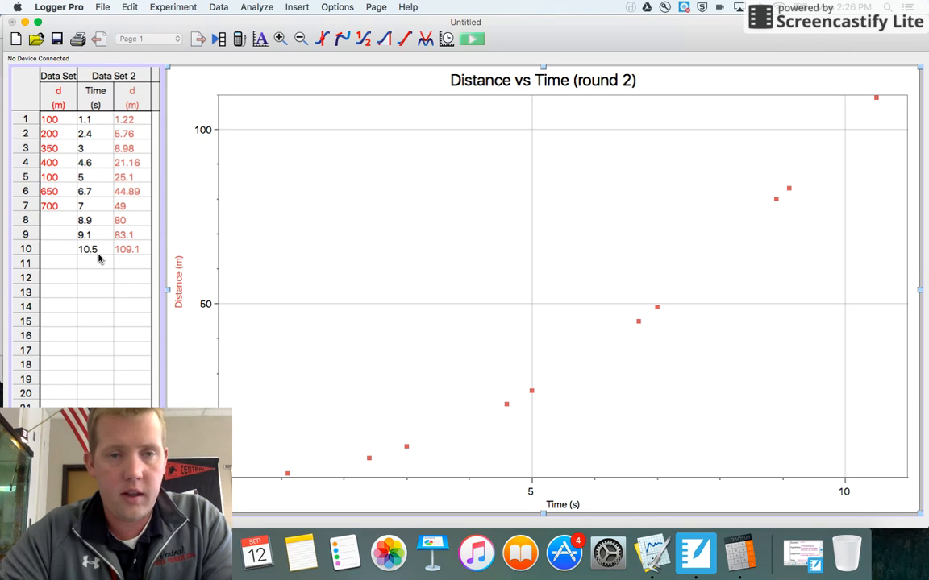
# - Start a new calculated column and name it "time squared"
pyautogui.click(296, 6)
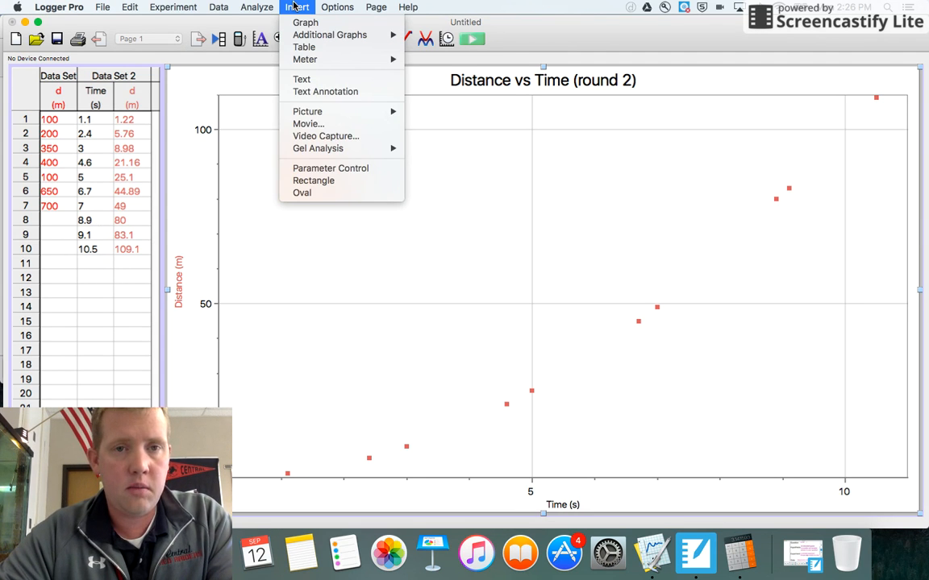
pyautogui.moveTo(224, 5)
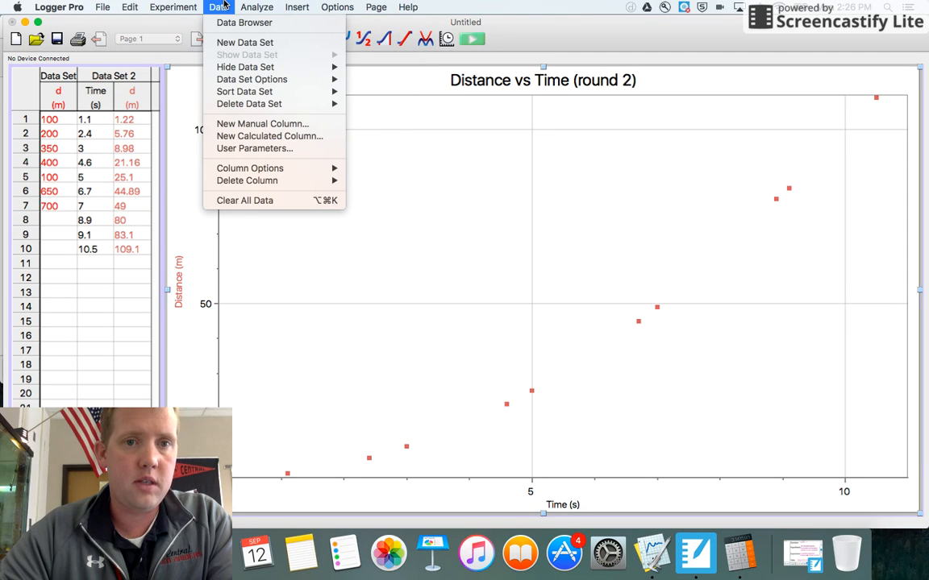
pyautogui.click(242, 137)
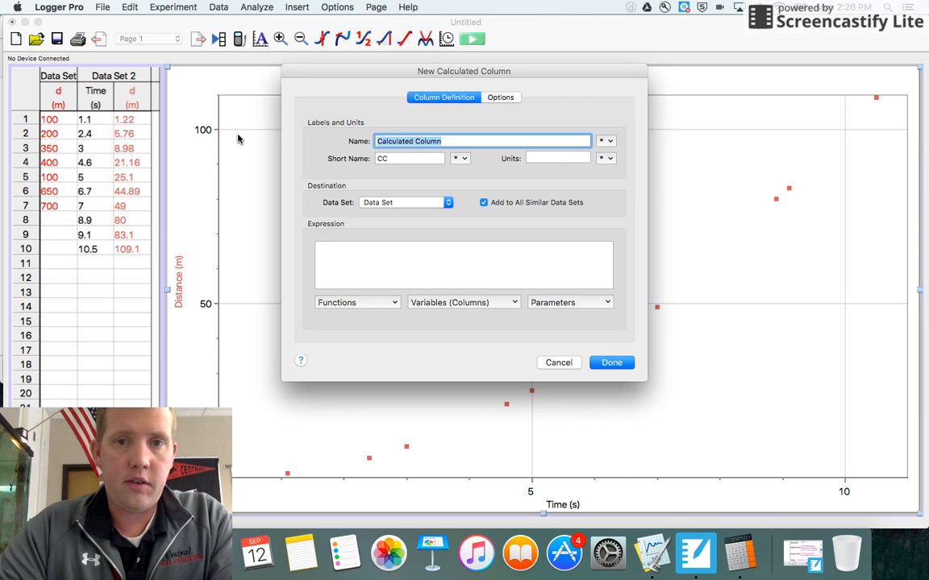
pyautogui.write('time ')
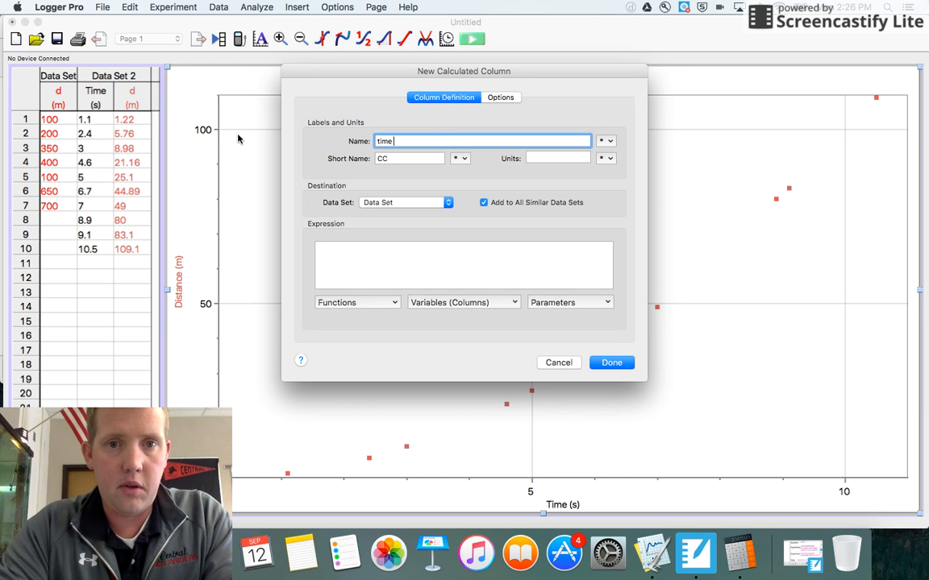
pyautogui.write('squared')
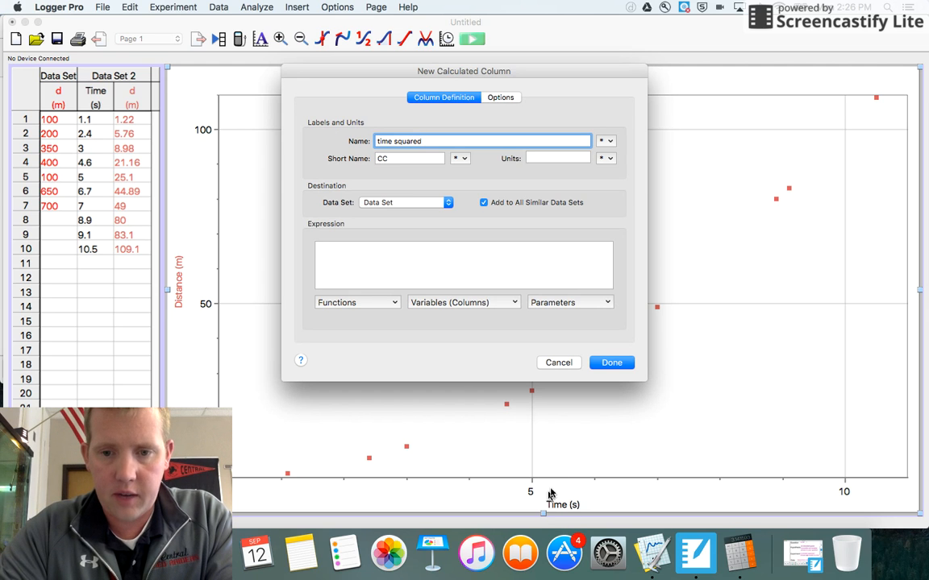
# - Set the calculated column's short name to t² and its units to s², using superscript 2
pyautogui.press('Tab')
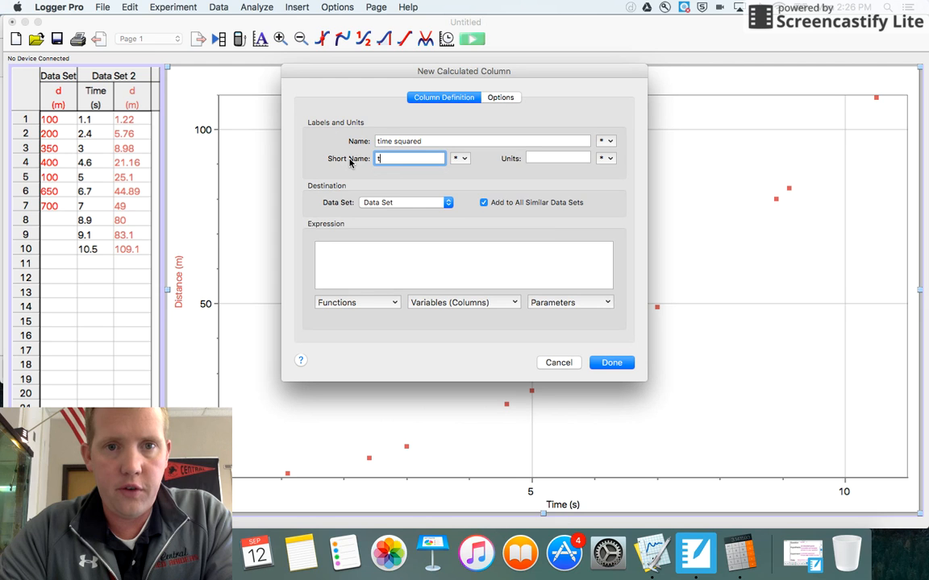
pyautogui.click(460, 158)
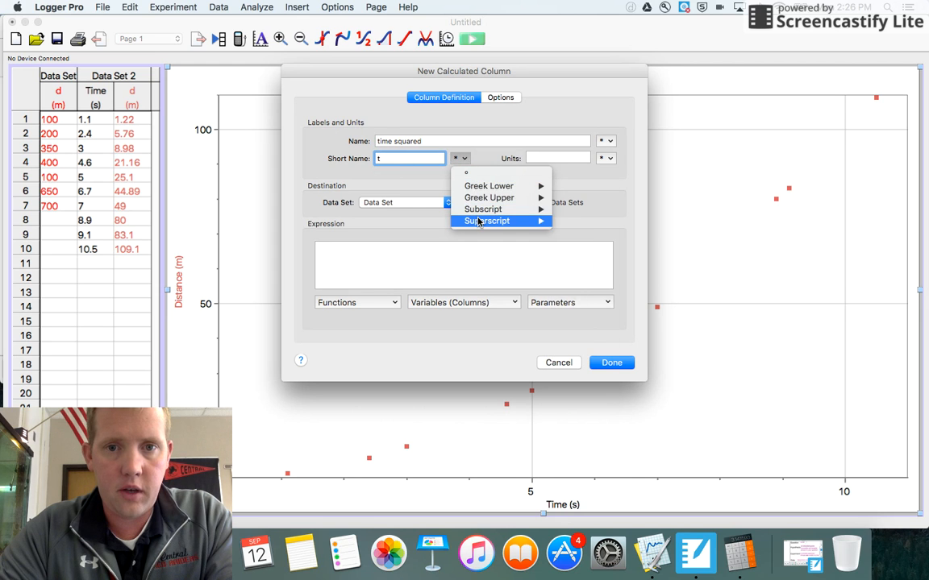
pyautogui.moveTo(492, 221)
pyautogui.click(568, 245)
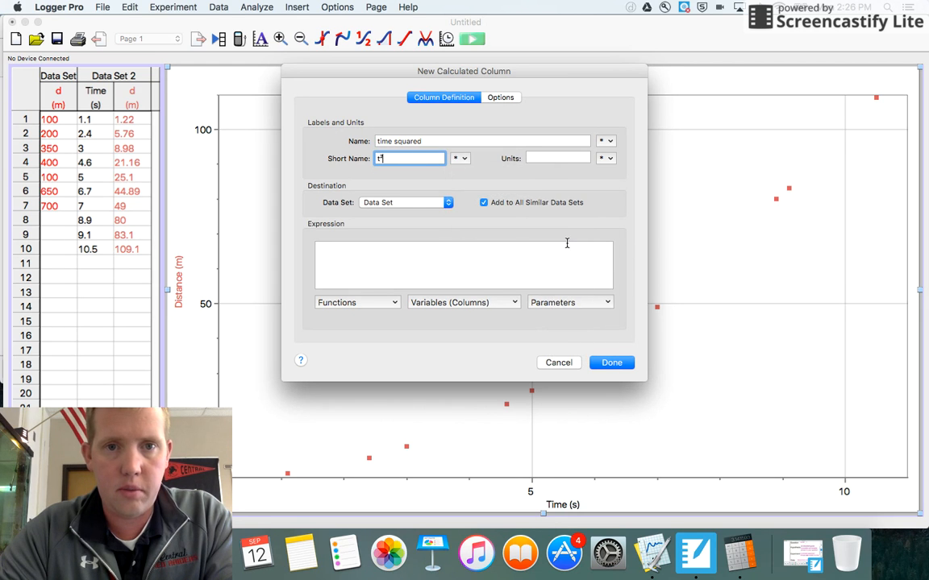
pyautogui.click(547, 154)
pyautogui.write('s')
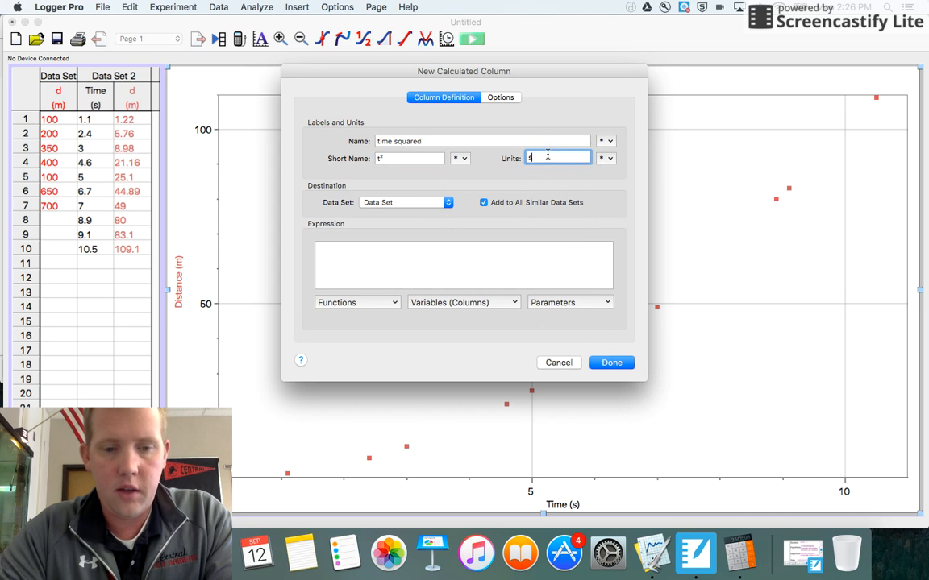
pyautogui.click(605, 158)
pyautogui.moveTo(624, 221)
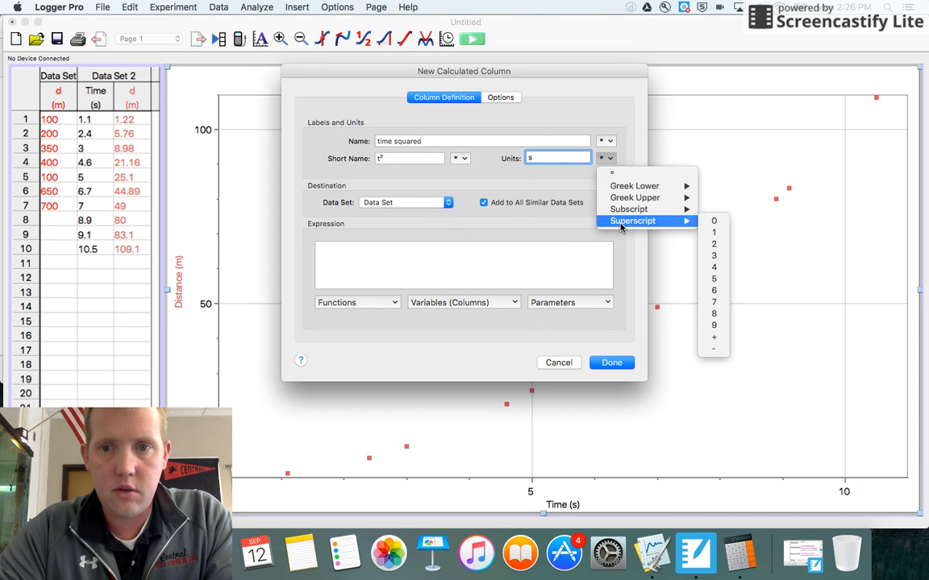
pyautogui.click(712, 244)
# - Define the column's expression as "Time"^2 using the Time column variable and create the column
pyautogui.click(482, 249)
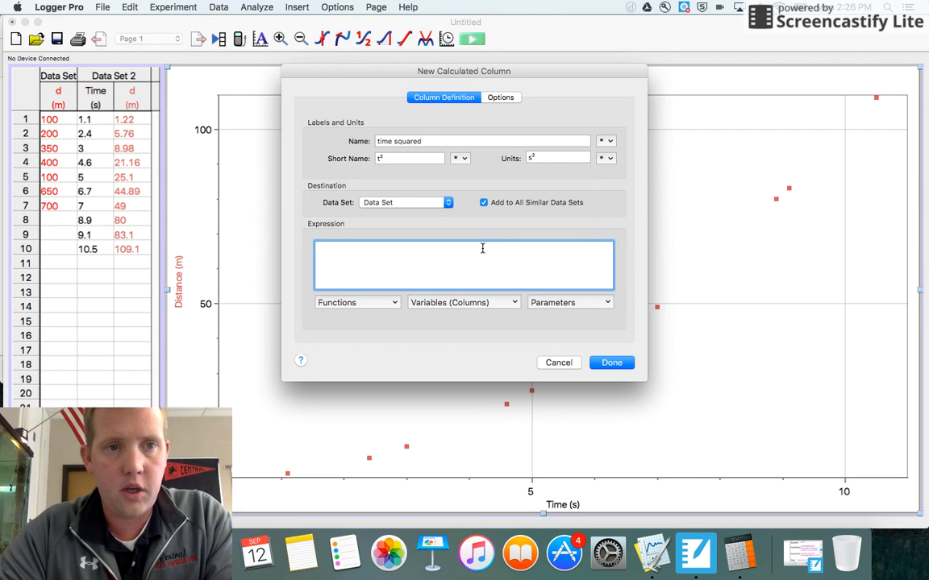
pyautogui.write('time ^s')
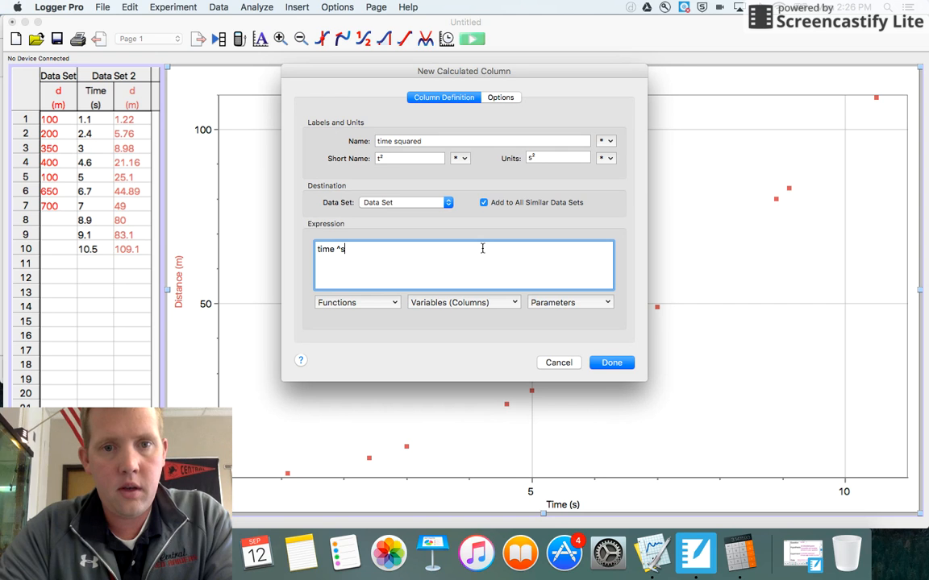
pyautogui.press('BackSpace')
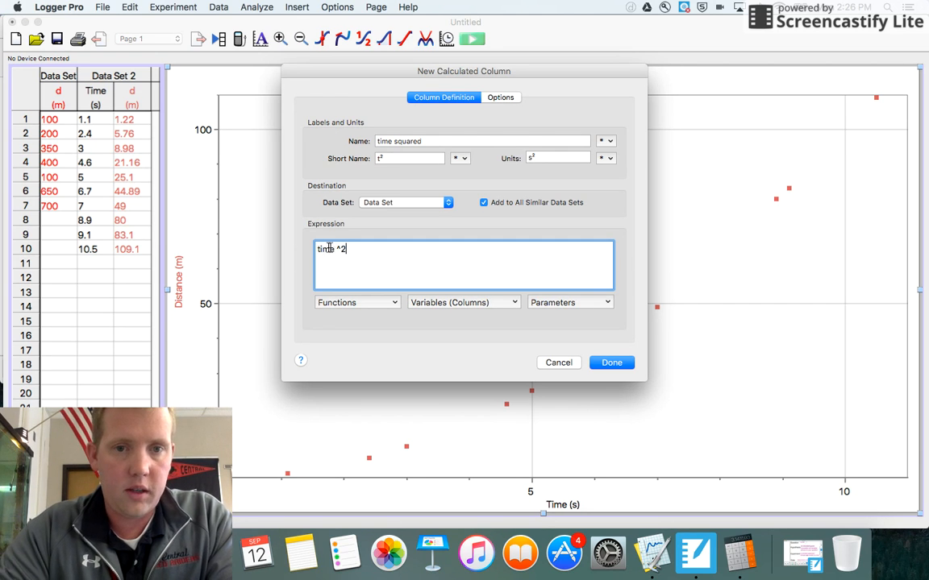
pyautogui.moveTo(336, 249); pyautogui.dragTo(296, 245)
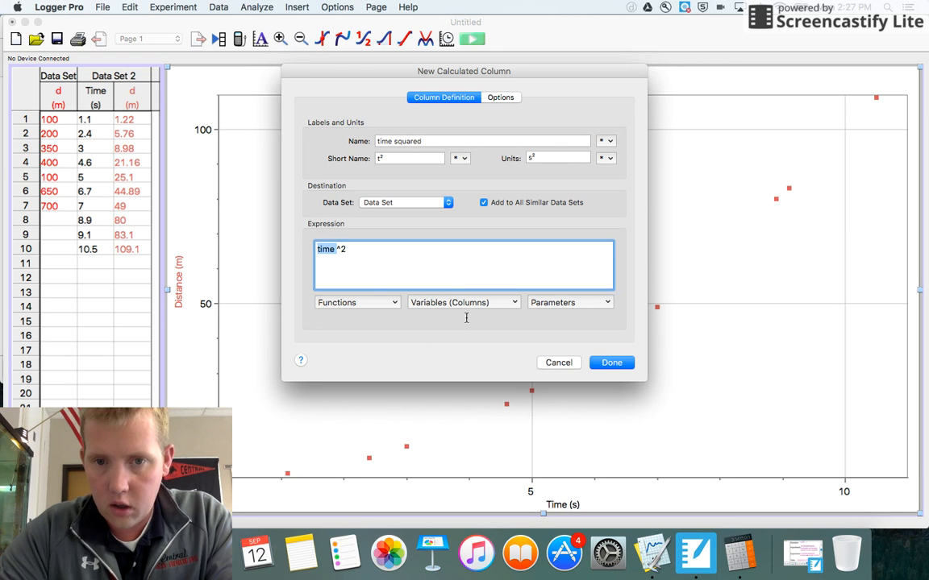
pyautogui.click(514, 303)
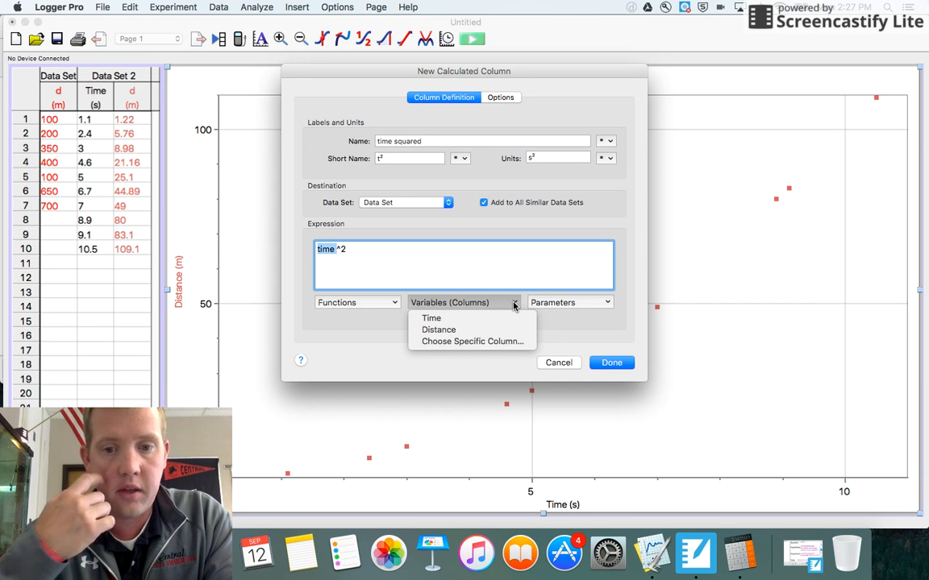
pyautogui.click(460, 319)
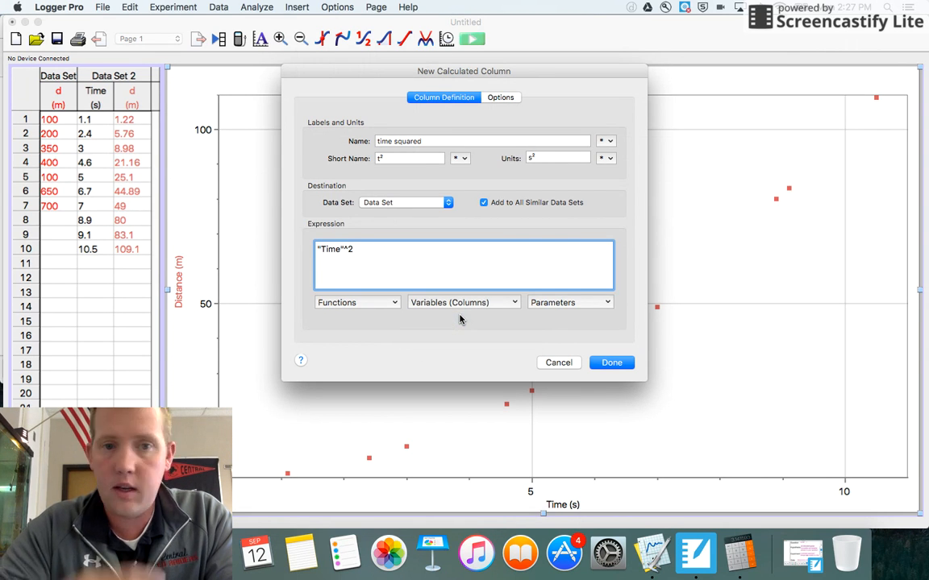
pyautogui.click(608, 363)
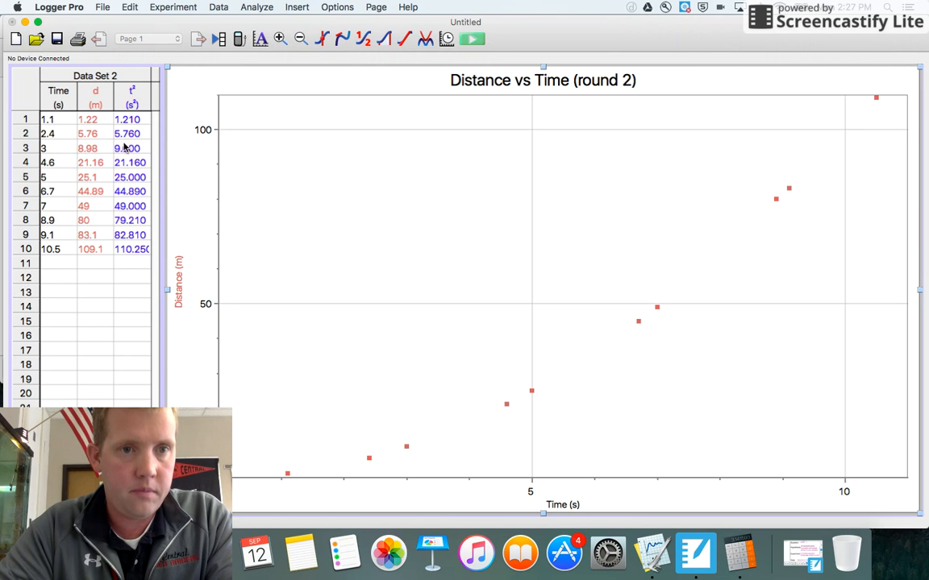
# - Insert a new graph and move it off the data table onto the upper part of the round 2 graph
pyautogui.click(338, 7)
pyautogui.moveTo(213, 4)
pyautogui.click(299, 23)
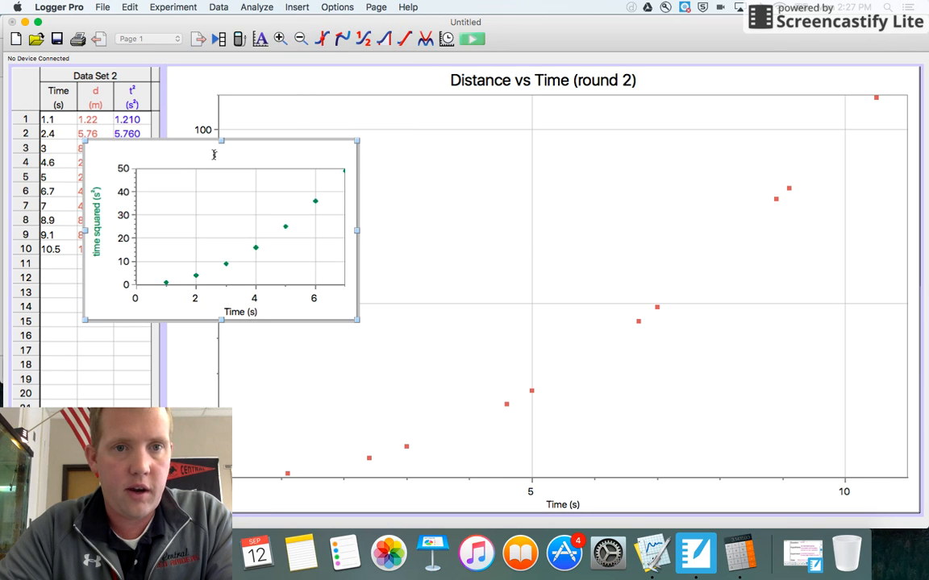
pyautogui.moveTo(185, 145); pyautogui.dragTo(440, 115)
# - Set the new graph's y-axis to plot only Distance from Data Set 2, deselecting time squared
pyautogui.click(349, 202)
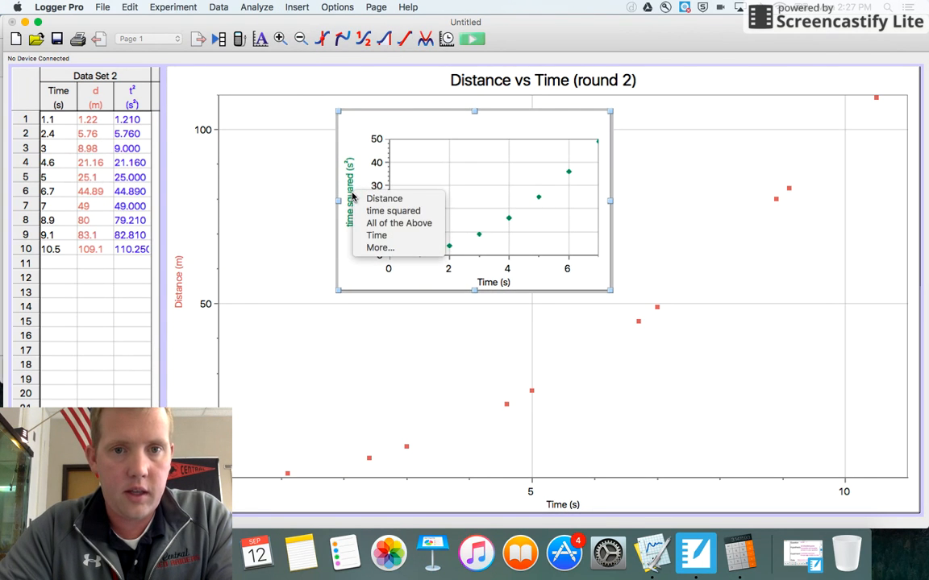
pyautogui.click(373, 247)
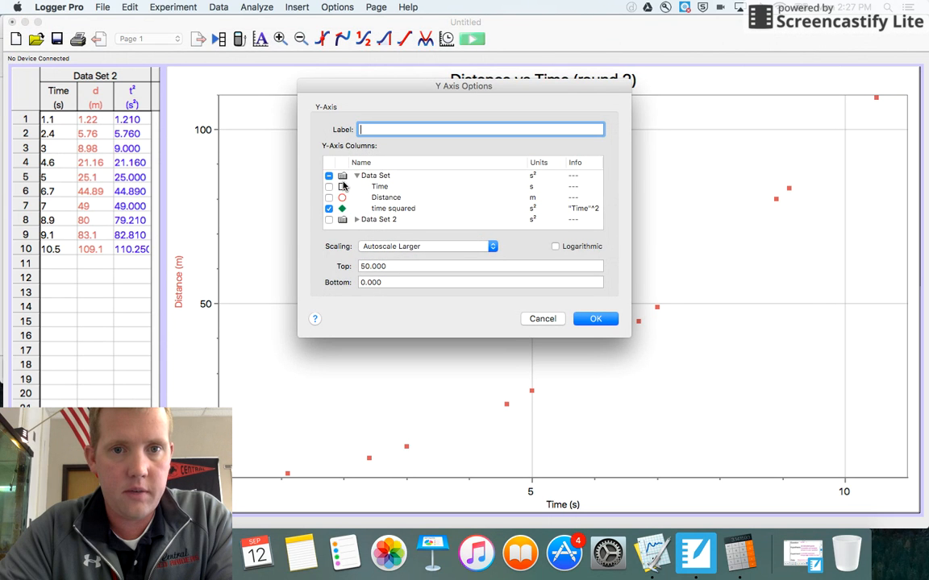
pyautogui.click(329, 210)
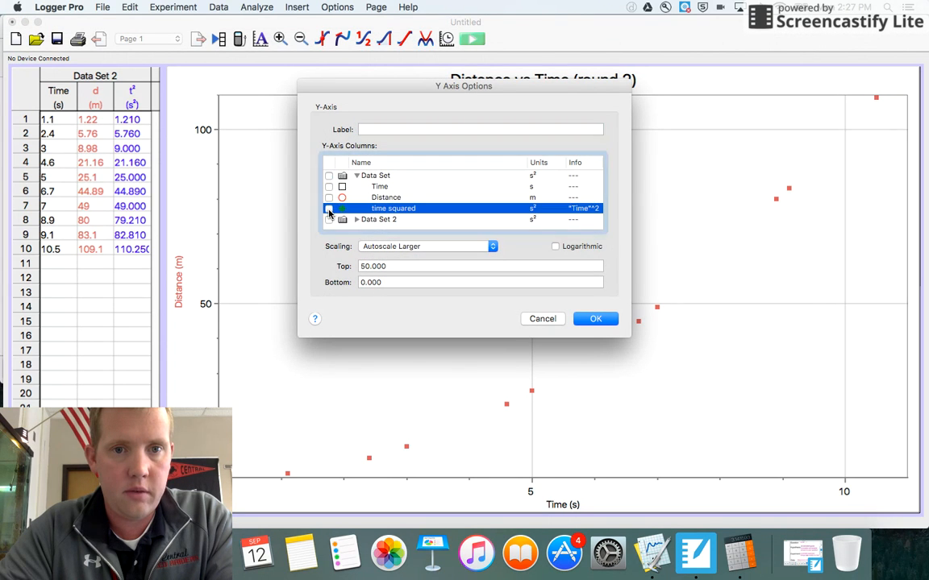
pyautogui.click(357, 220)
pyautogui.scroll(-3, 375, 201)
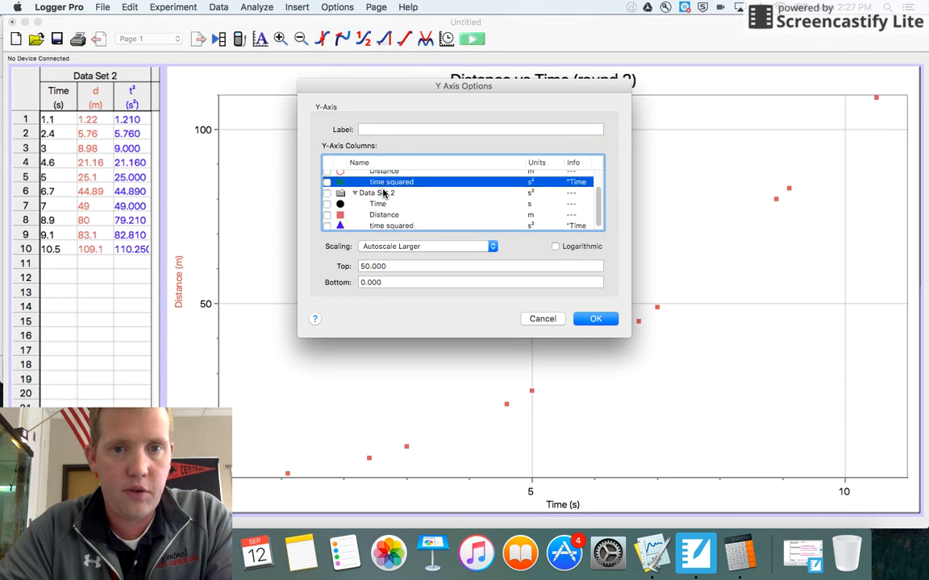
pyautogui.click(328, 224)
pyautogui.click(329, 212)
pyautogui.click(329, 224)
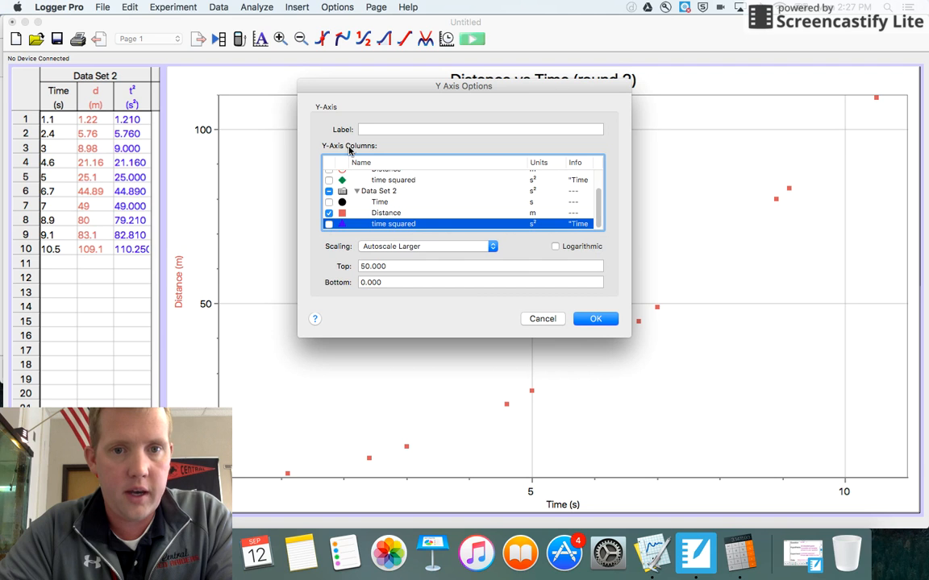
pyautogui.click(599, 320)
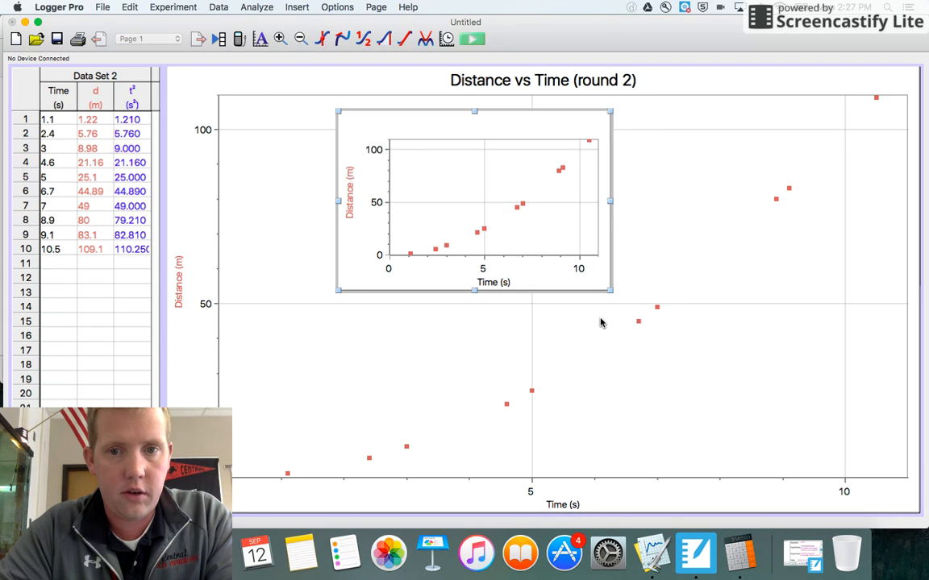
# - Set the new graph's x-axis to time squared
pyautogui.click(493, 282)
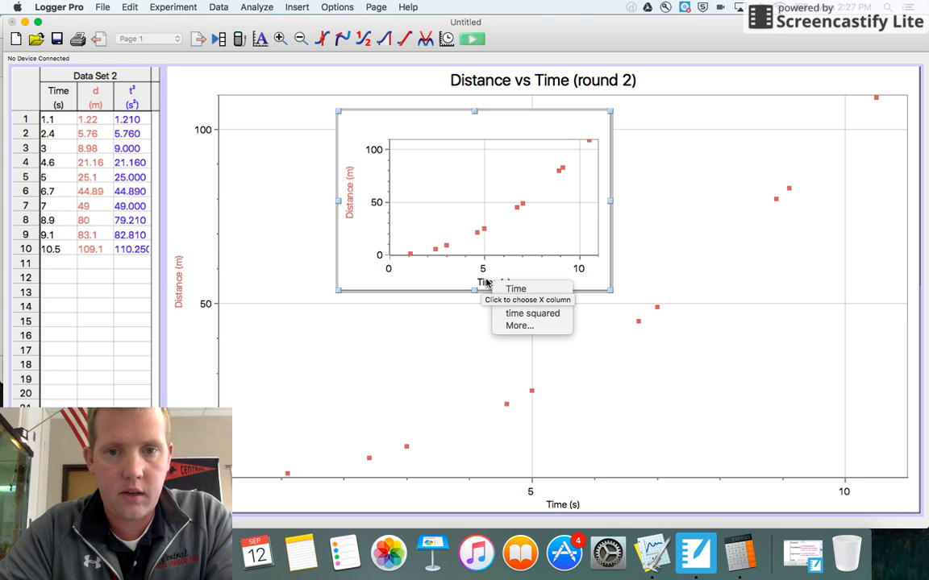
pyautogui.click(489, 282)
pyautogui.click(503, 284)
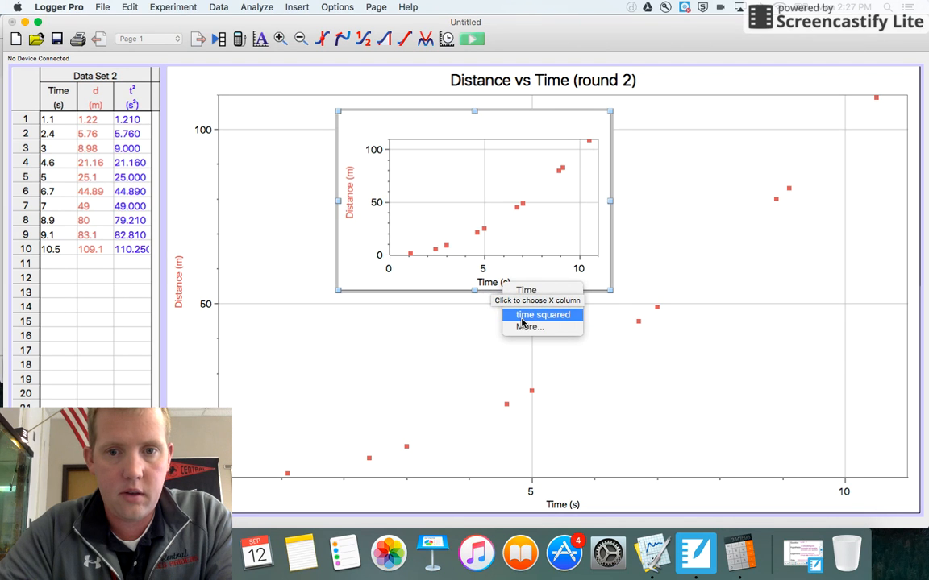
pyautogui.click(521, 315)
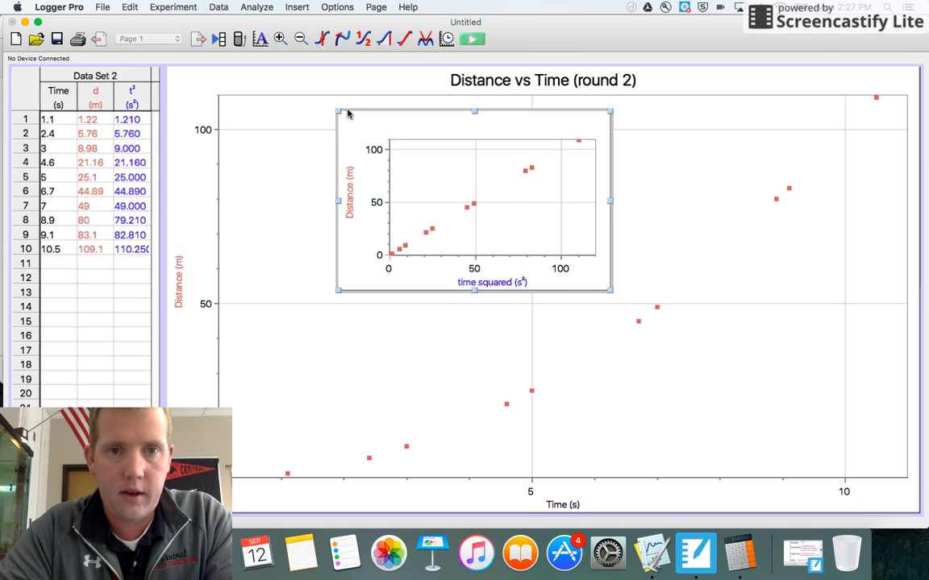
# - Enlarge the distance vs time squared graph over most of the round 2 graph and add a linear fit, moving its results box nearer the graph's upper edge
pyautogui.moveTo(337, 113); pyautogui.dragTo(228, 86)
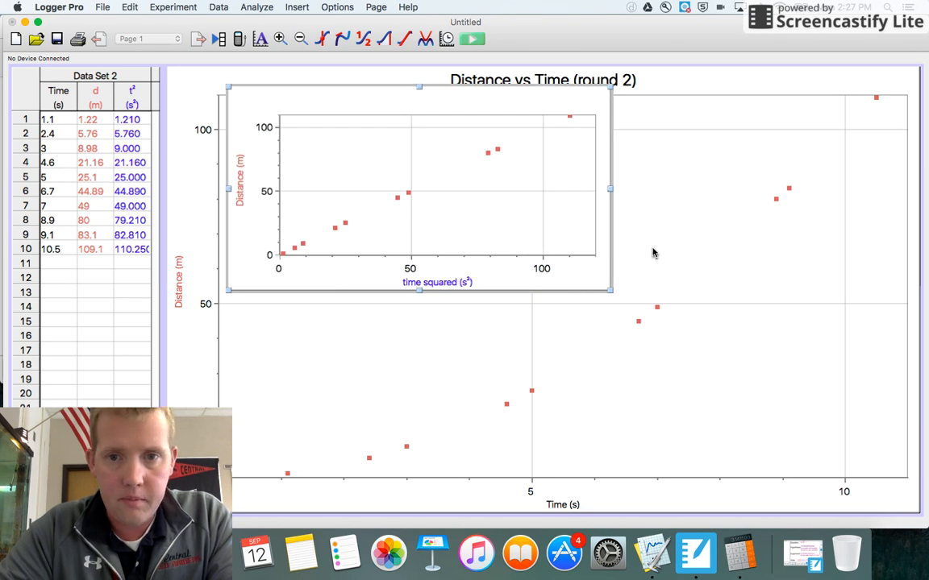
pyautogui.moveTo(777, 397); pyautogui.dragTo(892, 475)
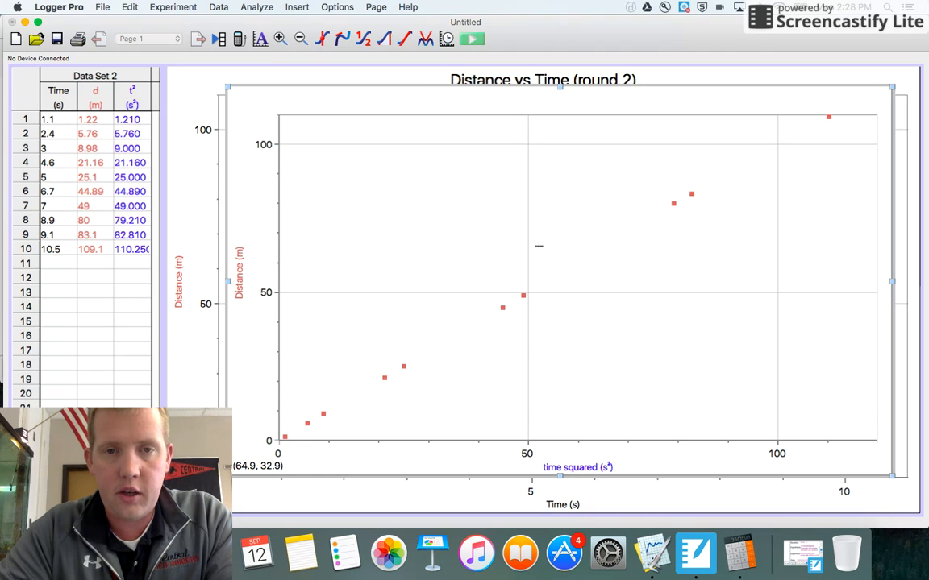
pyautogui.click(404, 45)
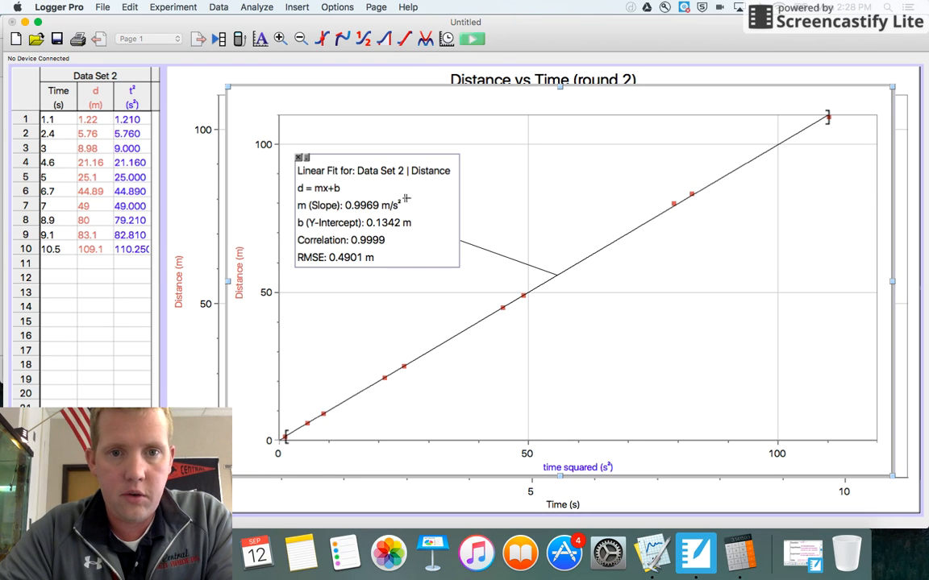
pyautogui.moveTo(410, 193); pyautogui.dragTo(466, 160)
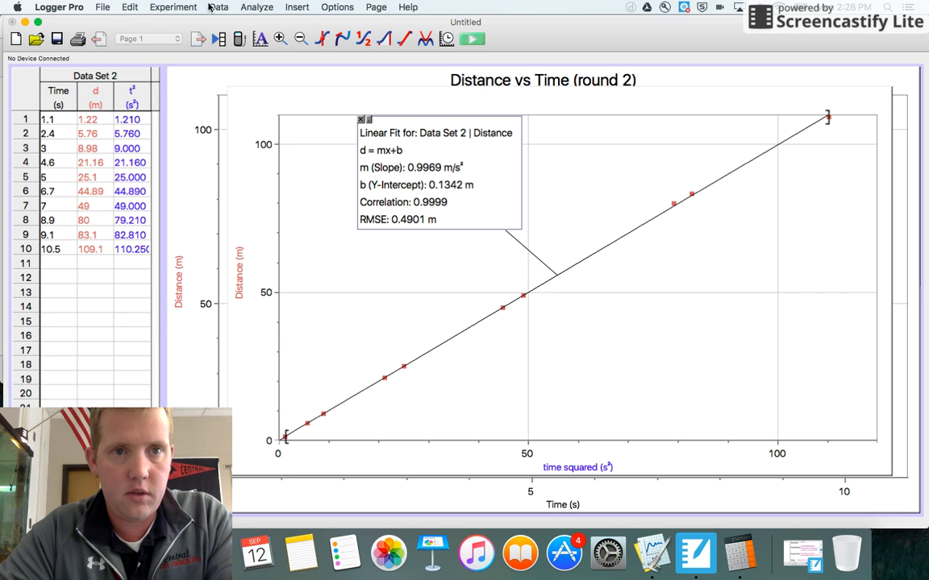
# - Insert a text box, move it onto the graph just below the linear fit results, and widen it
pyautogui.click(298, 6)
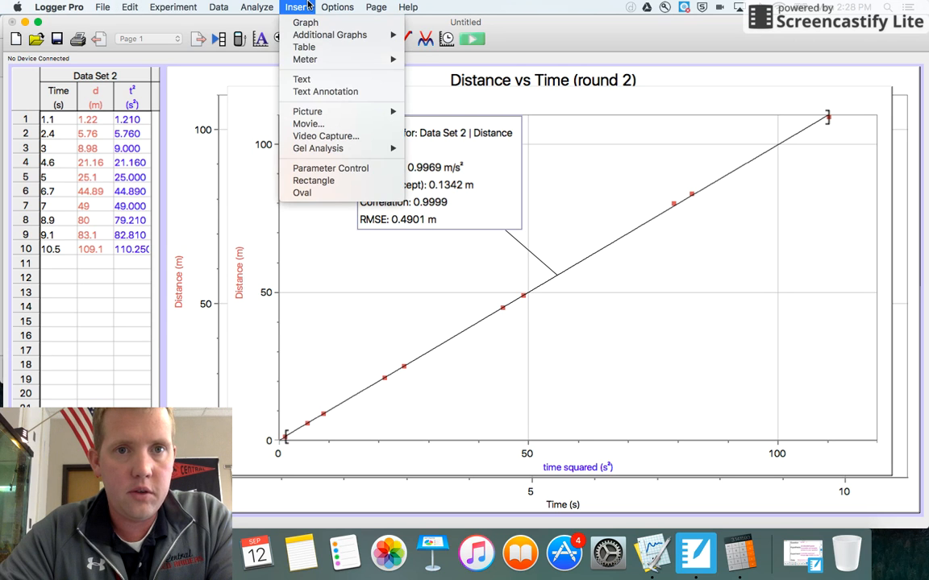
pyautogui.click(302, 79)
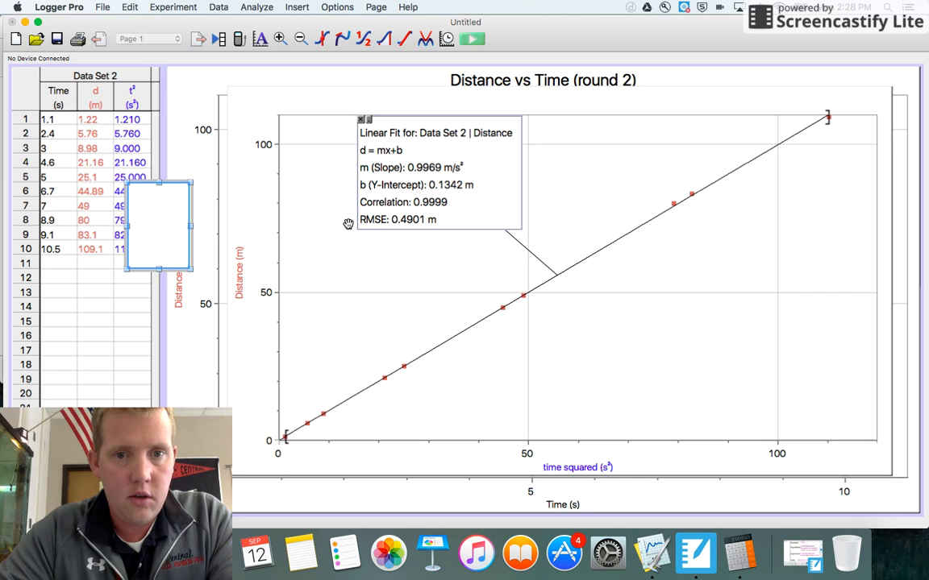
pyautogui.moveTo(162, 179); pyautogui.dragTo(349, 225)
pyautogui.moveTo(377, 273); pyautogui.dragTo(462, 269)
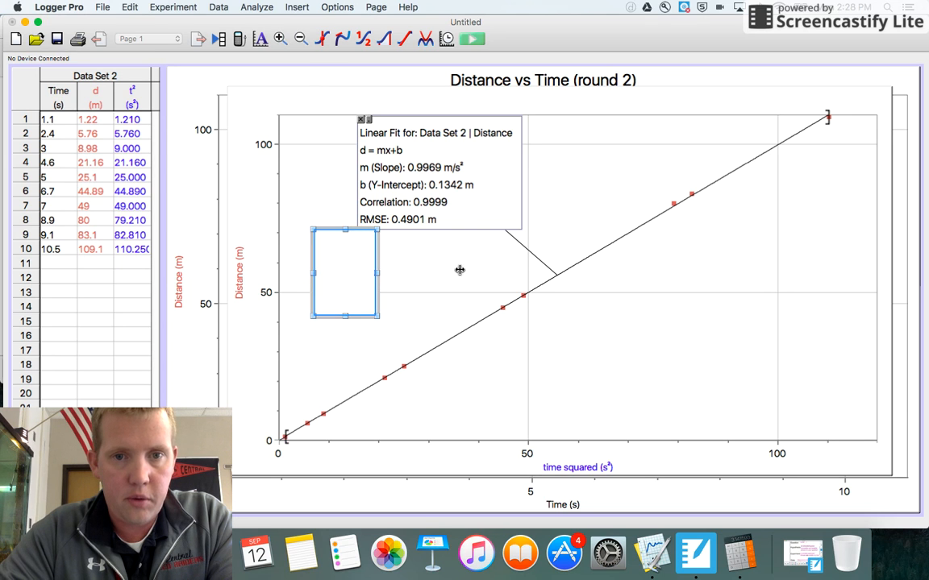
# - Write "y =mx +b" in the text box with "d = (0.9969 m/s2) (t^2)" on the line below, leaving out the intercept term
pyautogui.write('y')
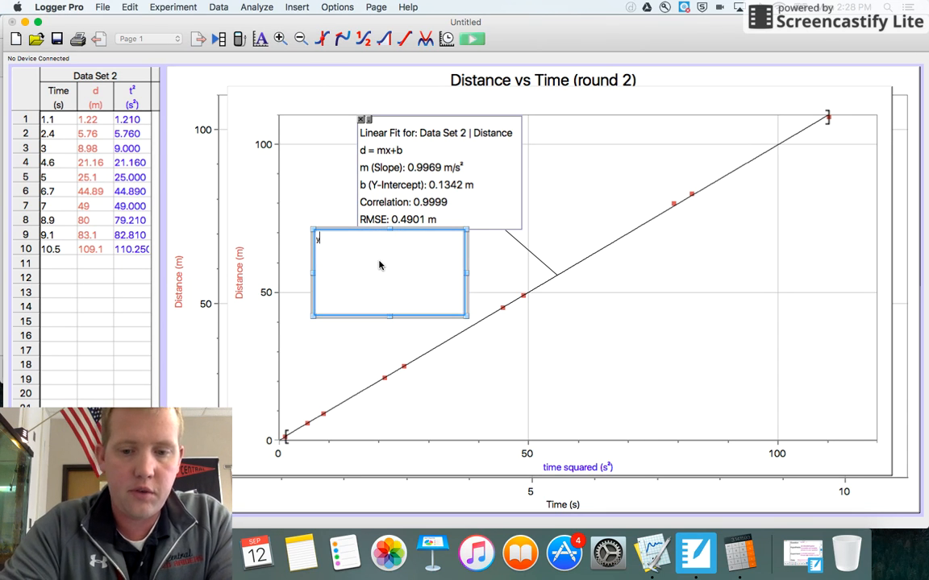
pyautogui.write(' =mx +b')
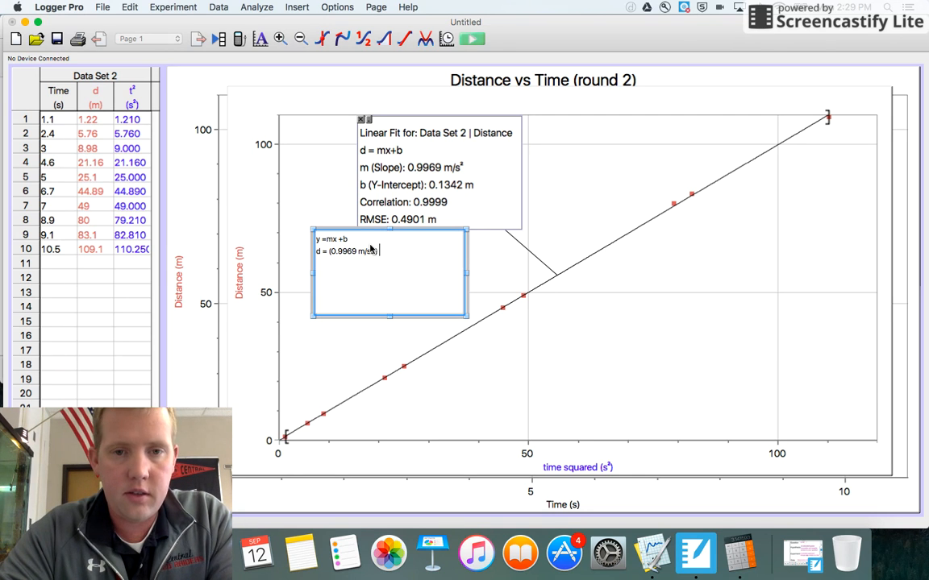
pyautogui.write('2) +')
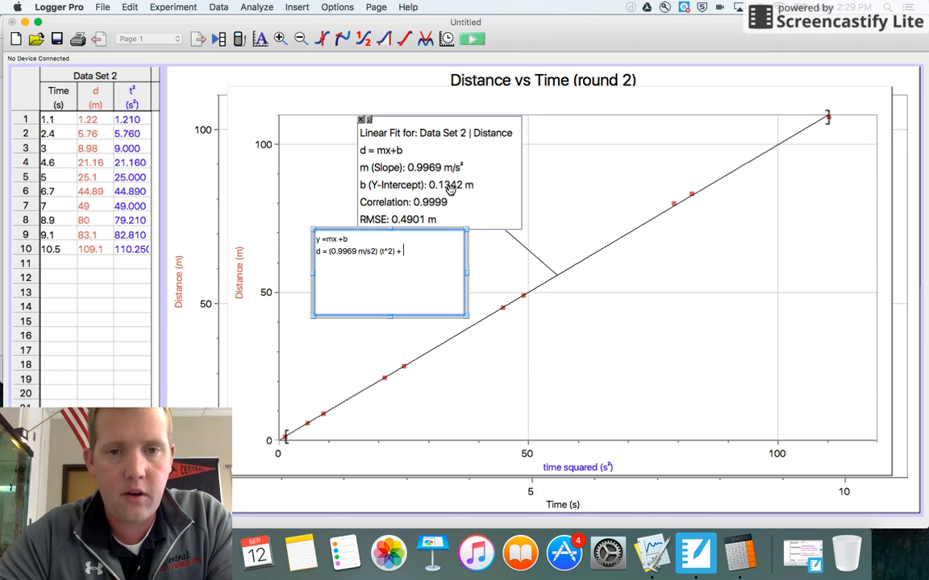
pyautogui.write('0')
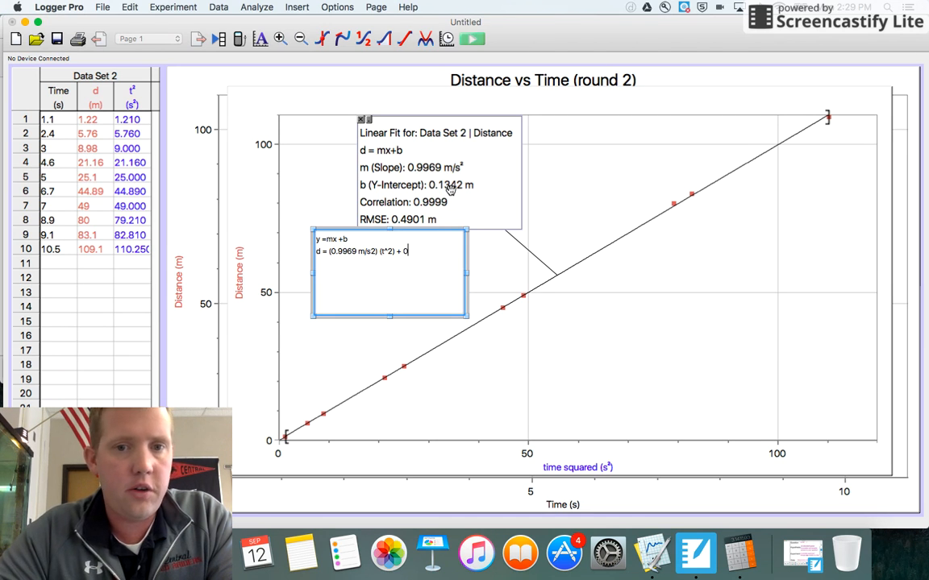
pyautogui.press('BackSpace')
pyautogui.press('BackSpace')
pyautogui.press('BackSpace')
pyautogui.press('BackSpace')
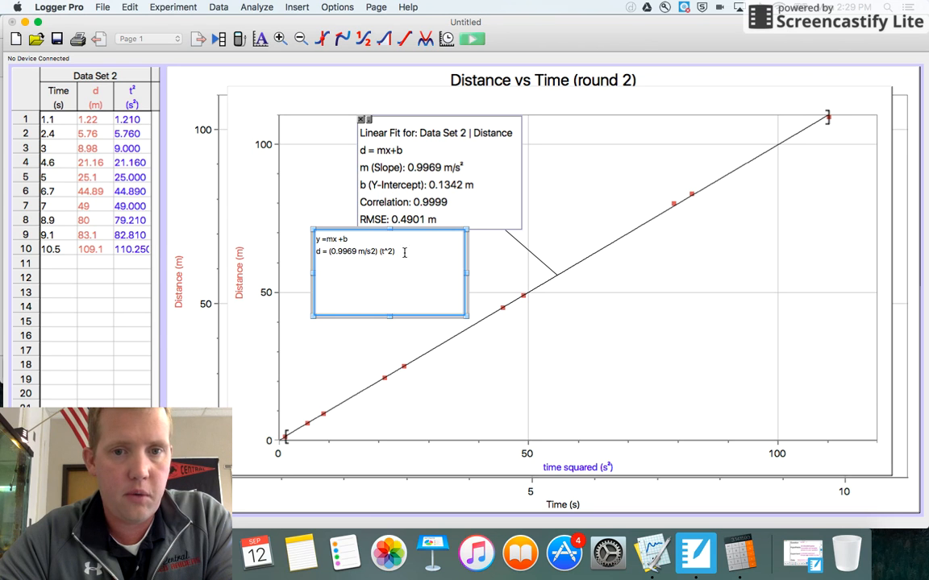
pyautogui.write('+')
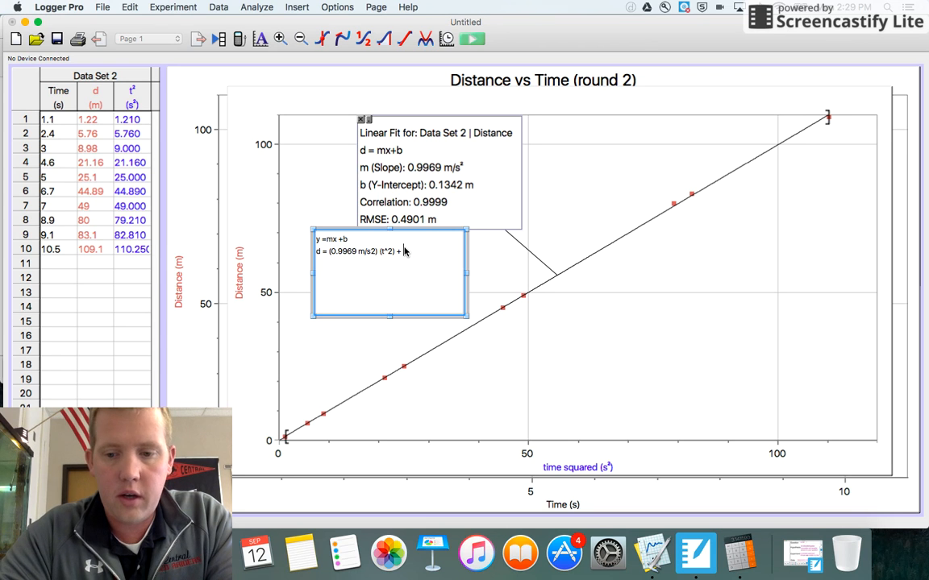
pyautogui.press('BackSpace')
pyautogui.press('BackSpace')
pyautogui.press('BackSpace')
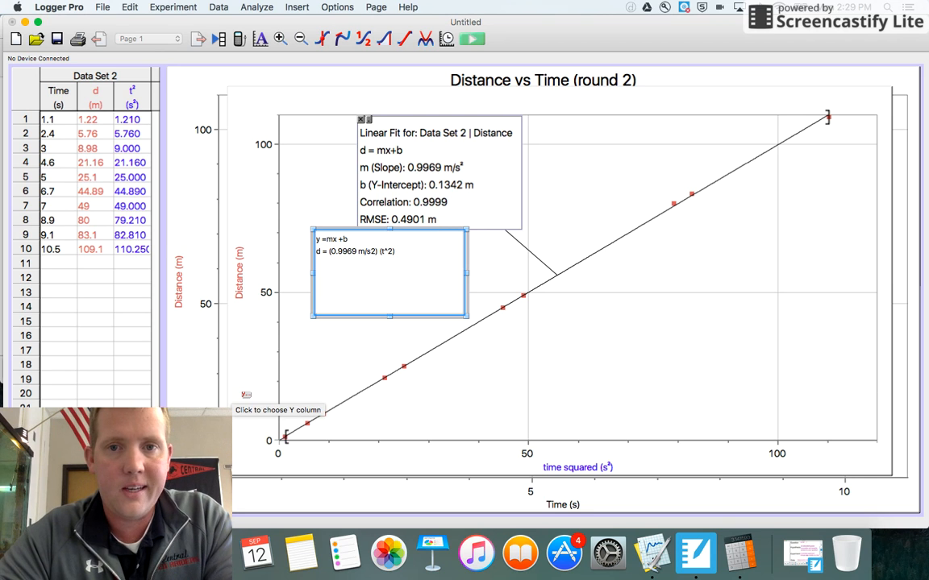
pyautogui.press('Return')
pyautogui.moveTo(399, 252); pyautogui.dragTo(312, 254)
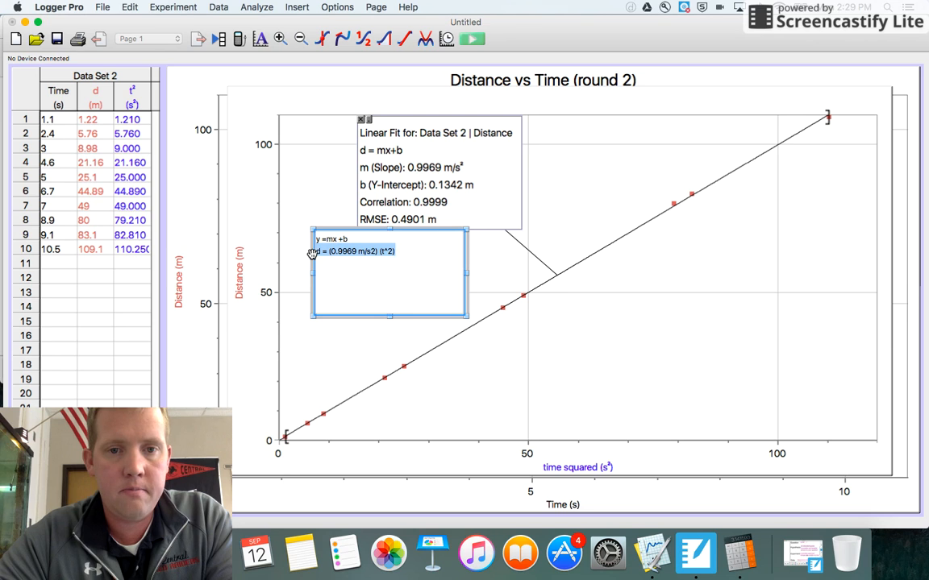
pyautogui.click(338, 260)
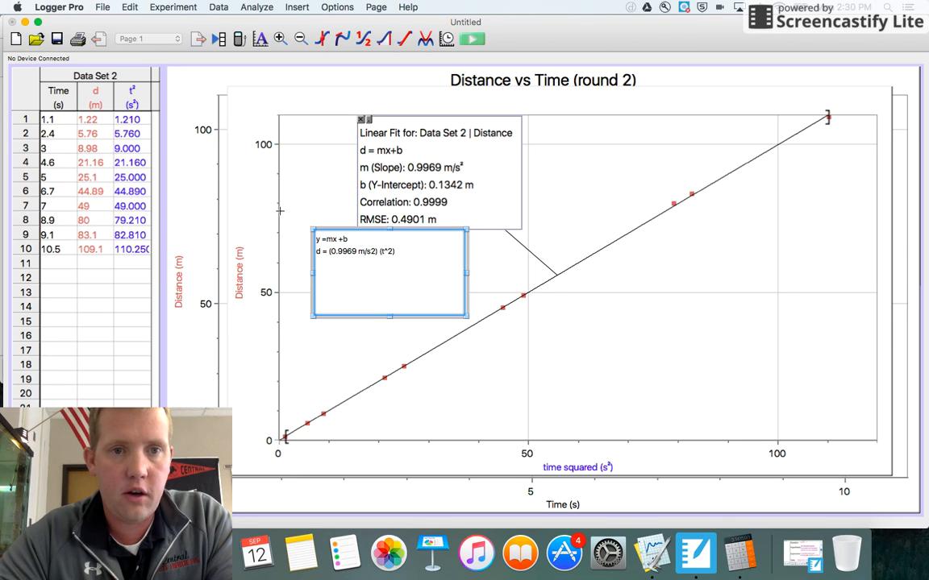
# - Bring the underlying Distance vs Time (round 2) graph to the front
pyautogui.click(190, 185)
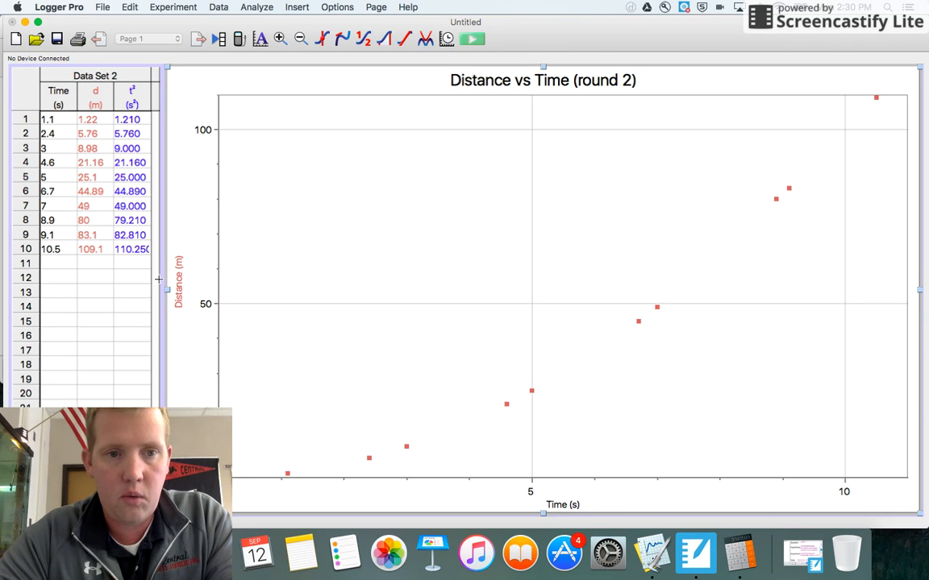